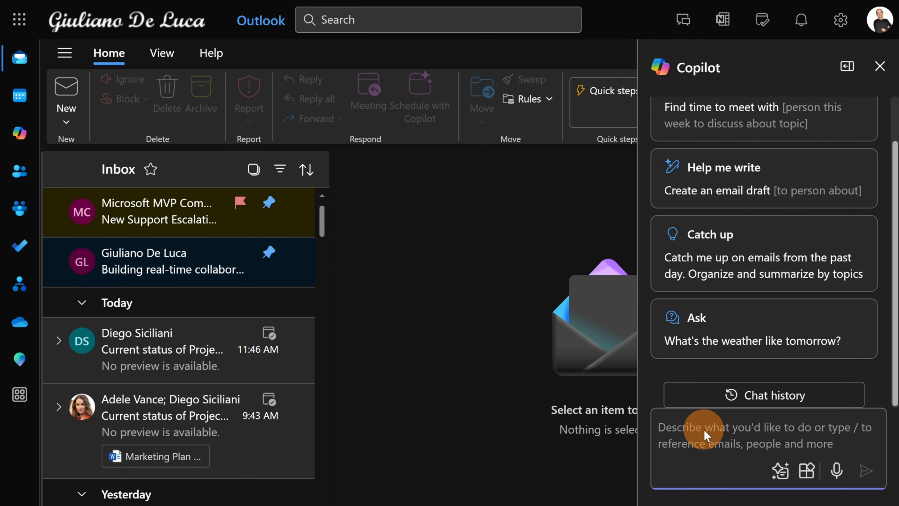
- Ask Copilot to schedule a meeting with four colleagues about Project X's current status and next steps at an available time, and open the event form
text(Schedule a meeting with Adele, Diego, Sandra and Elizabeth to discuss about the current status of Project X and brainstorm together on next steps. Find an available time for us)
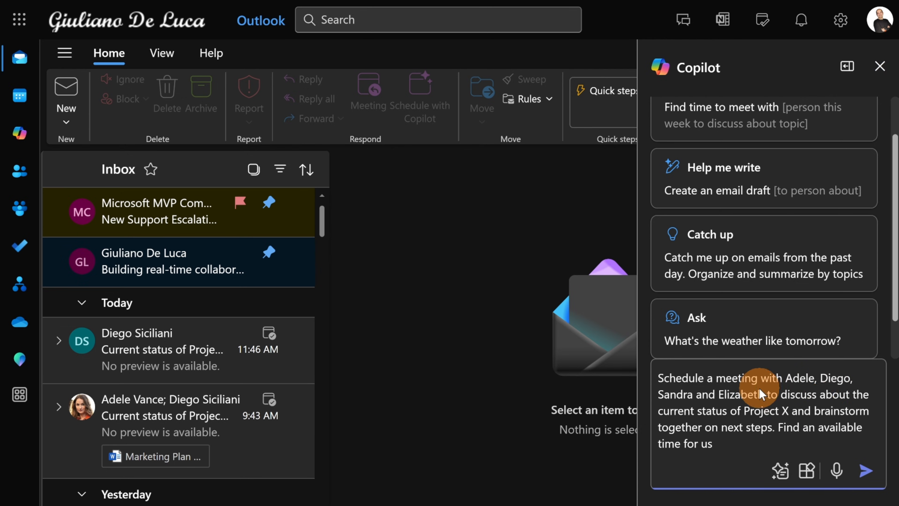
click(866, 476)
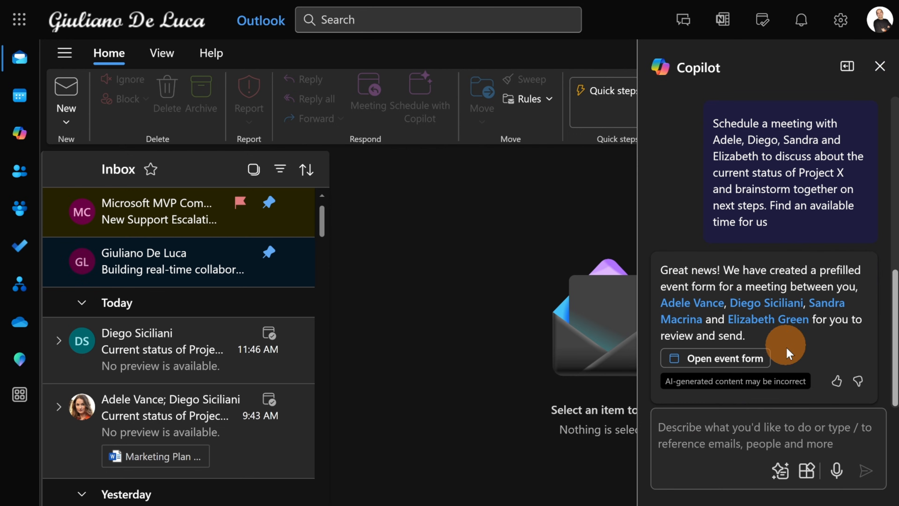
click(706, 367)
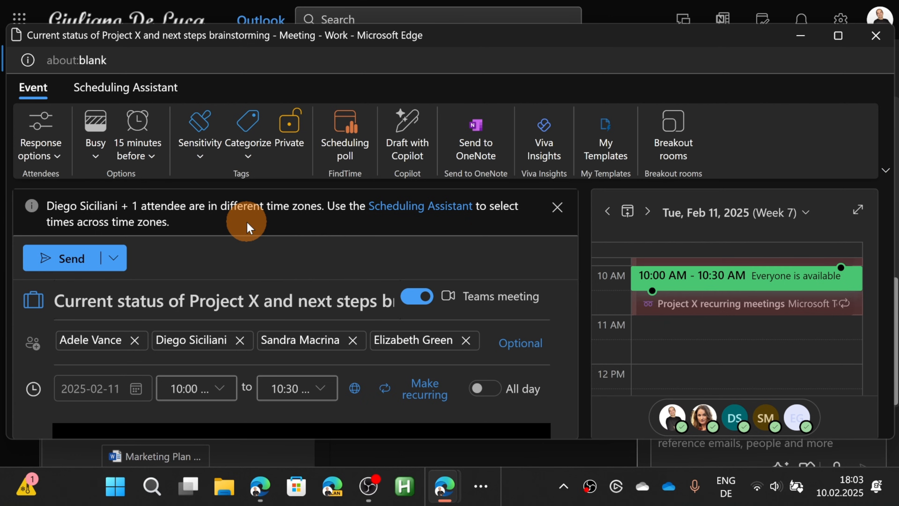
- Have Copilot draft an agenda in the meeting description using the suggested "Brainstorming session" prompt
scroll(280, 301, down, 2)
scroll(303, 327, up, 2)
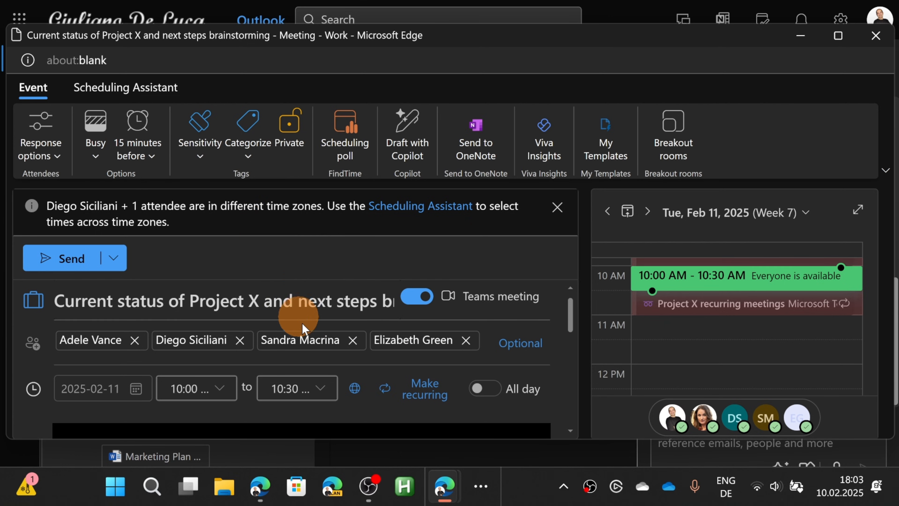
scroll(303, 327, down, 5)
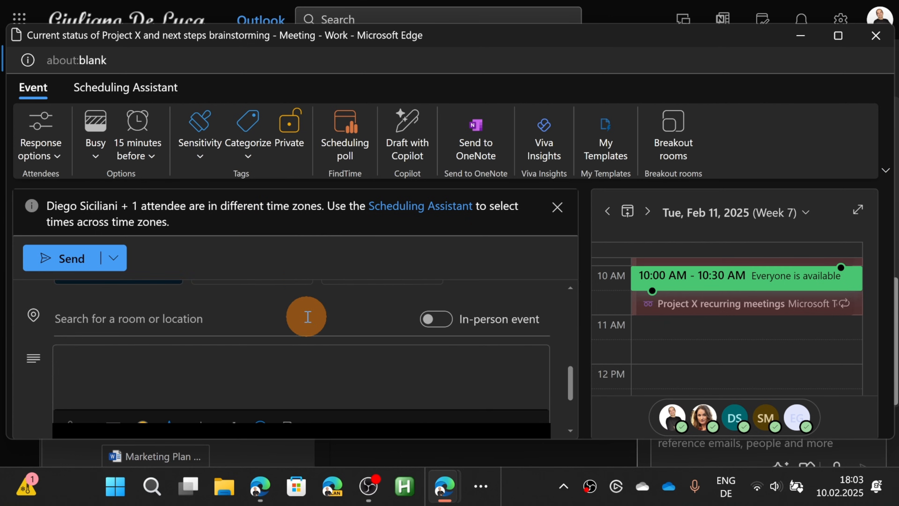
scroll(283, 315, up, 2)
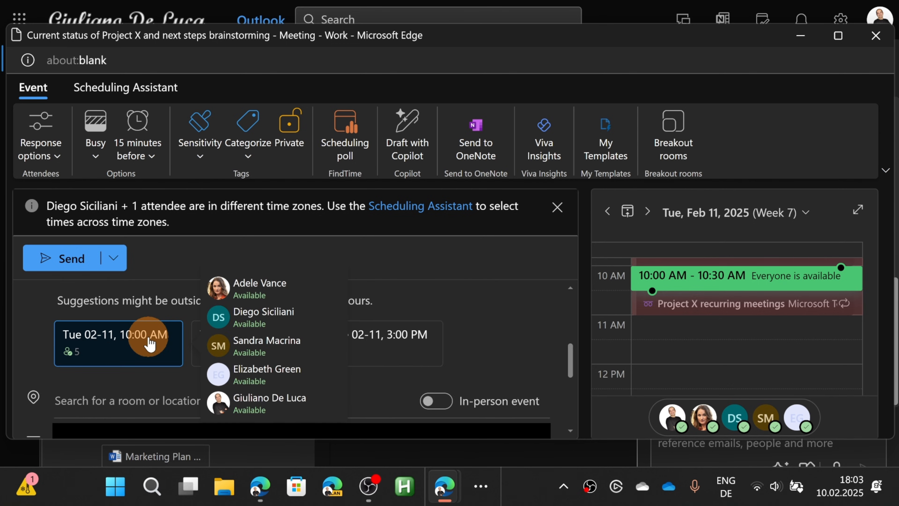
scroll(277, 327, down, 2)
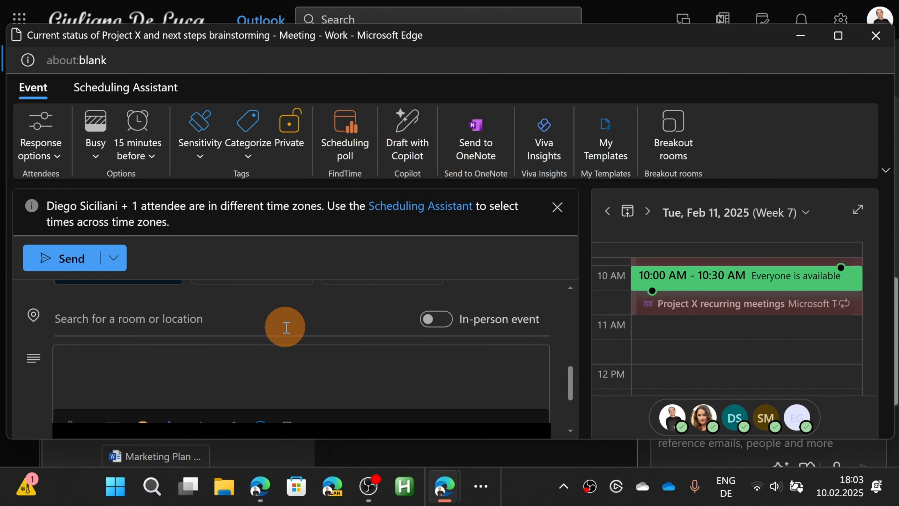
scroll(269, 318, down, 1)
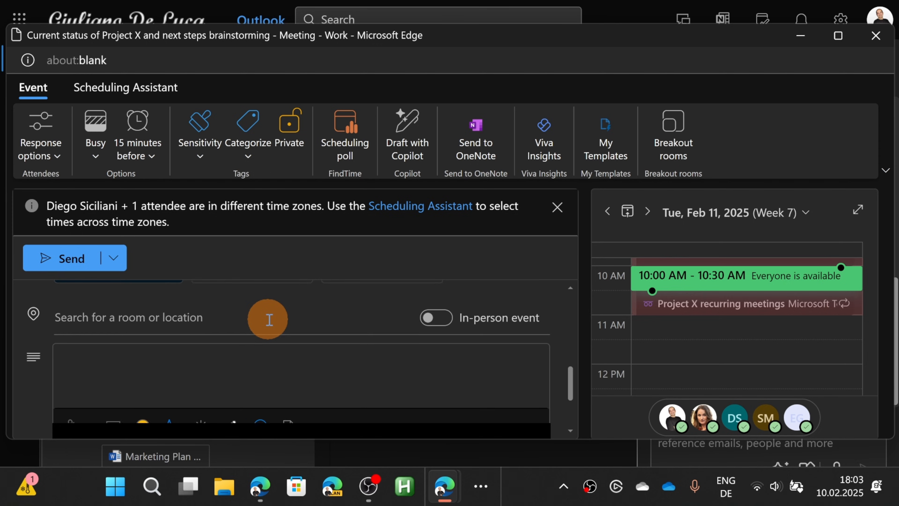
click(123, 343)
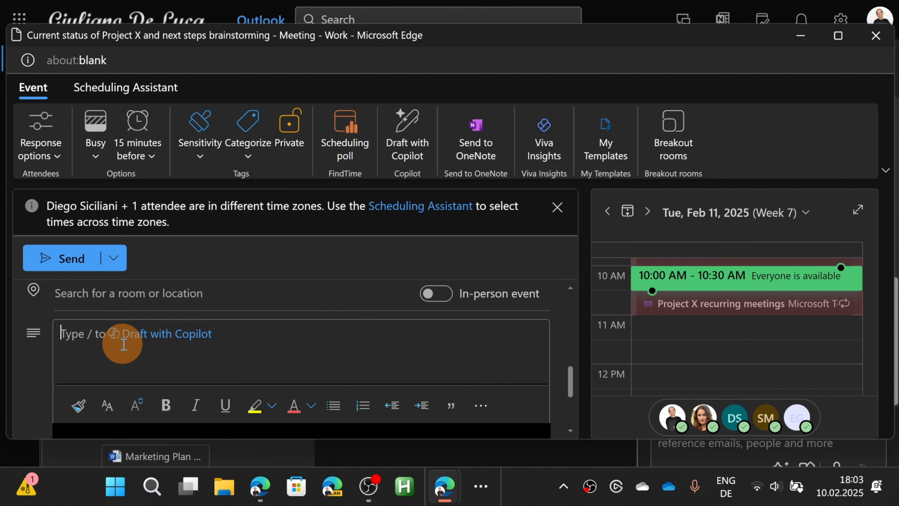
click(162, 340)
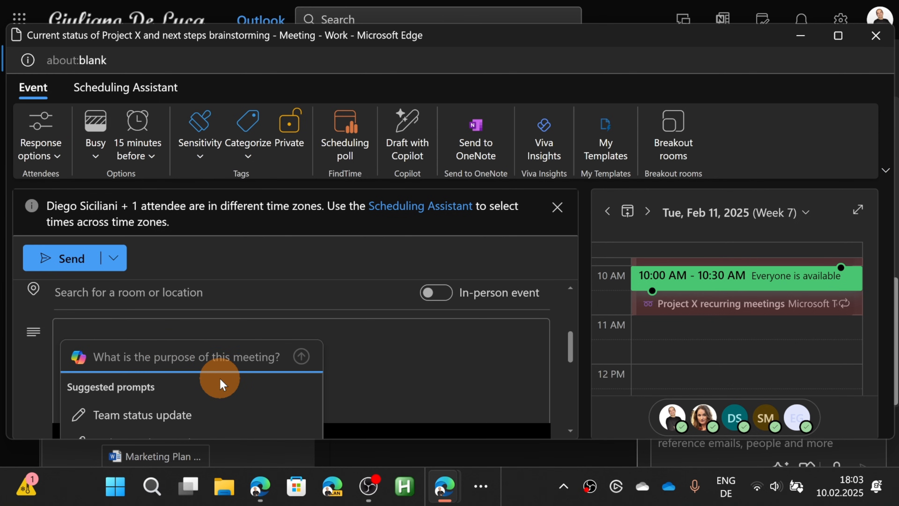
scroll(214, 386, down, 2)
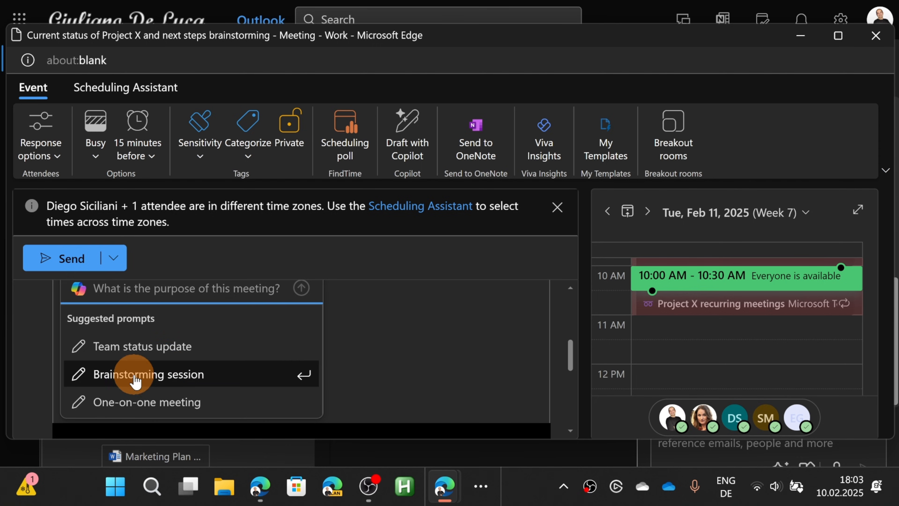
click(155, 381)
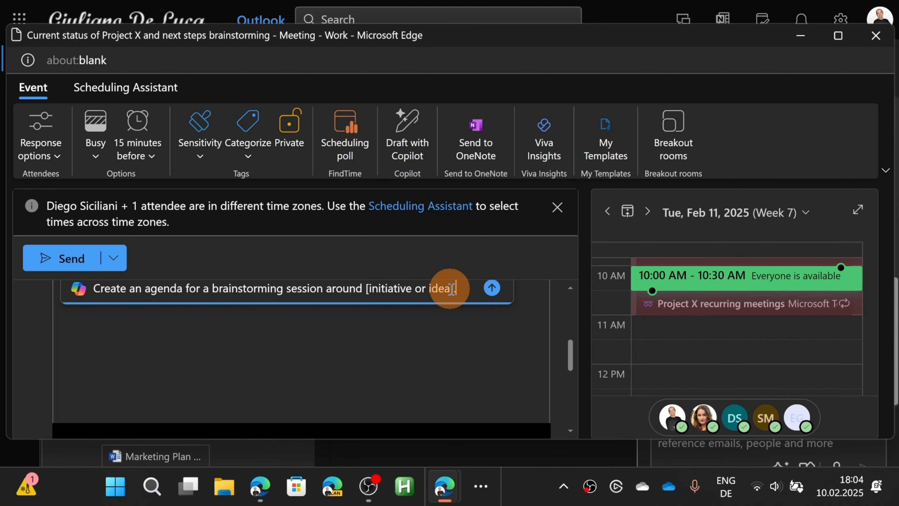
click(490, 287)
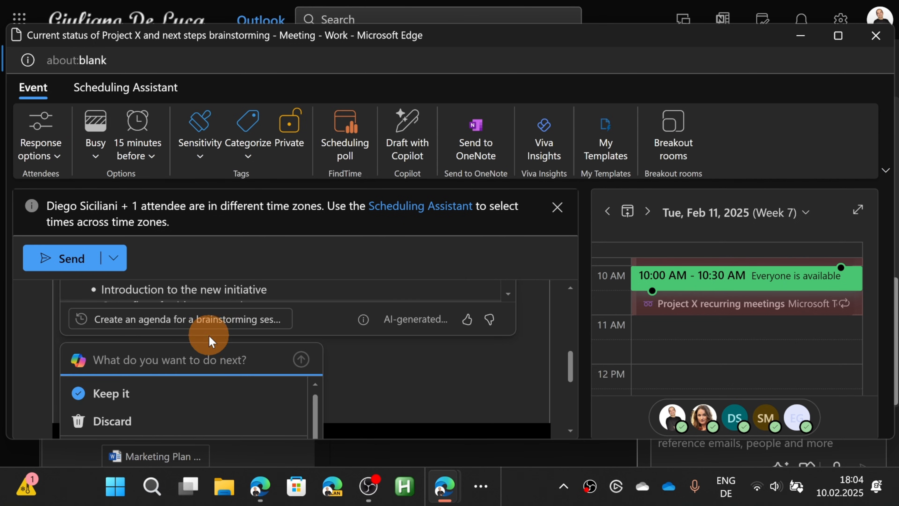
- Review the Copilot-drafted invitation text and agenda and keep it as the meeting description
scroll(392, 361, up, 2)
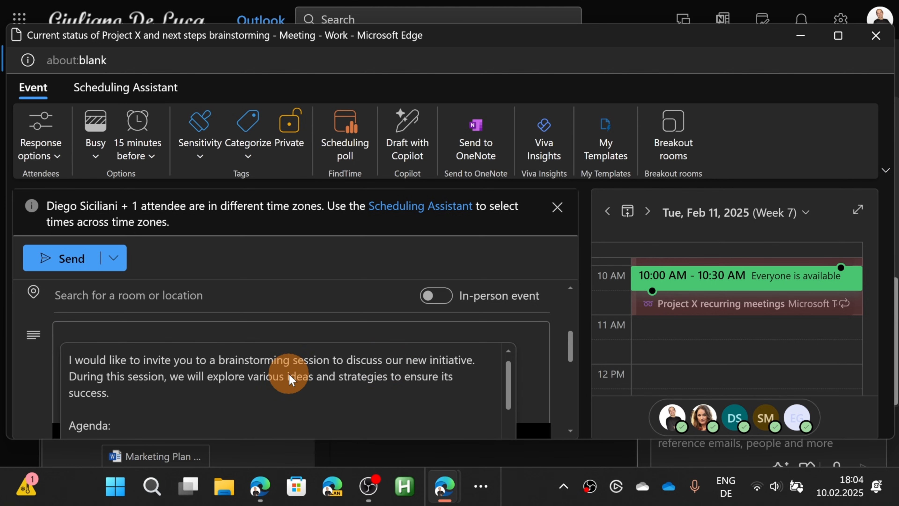
scroll(289, 379, down, 3)
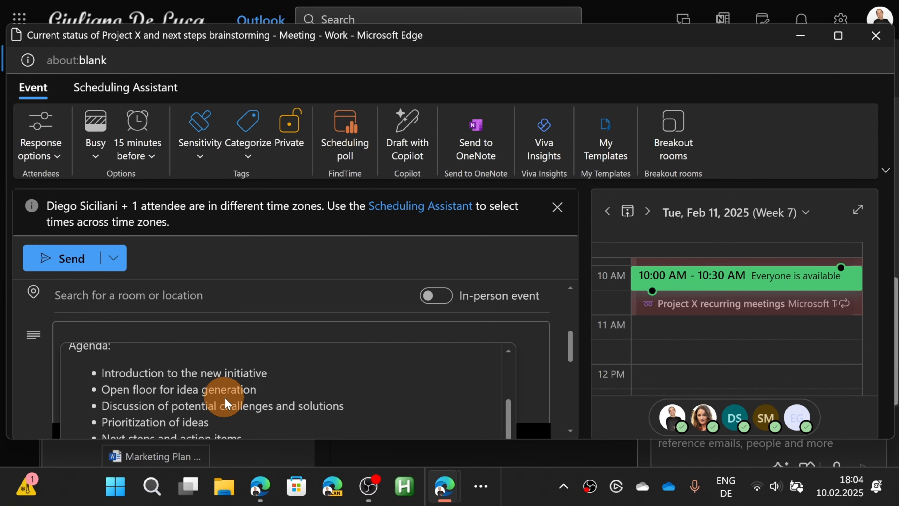
scroll(224, 400, down, 3)
scroll(249, 368, down, 3)
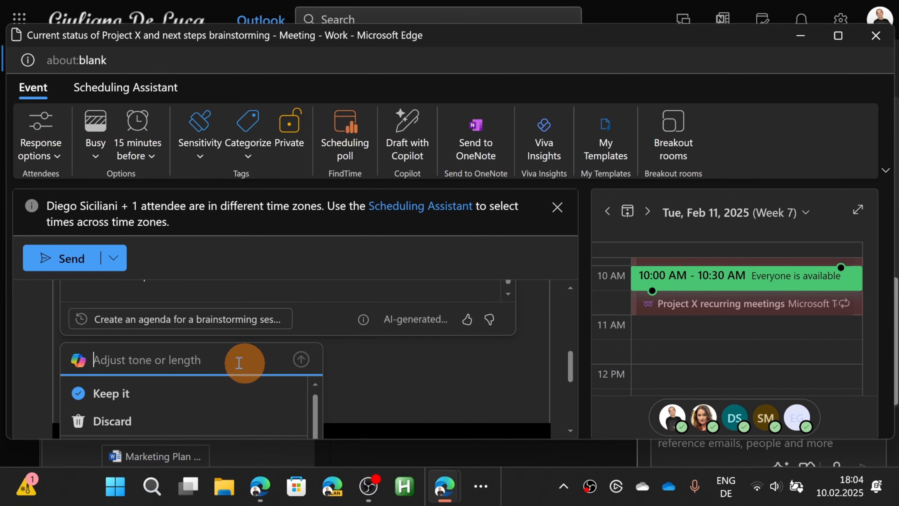
click(101, 393)
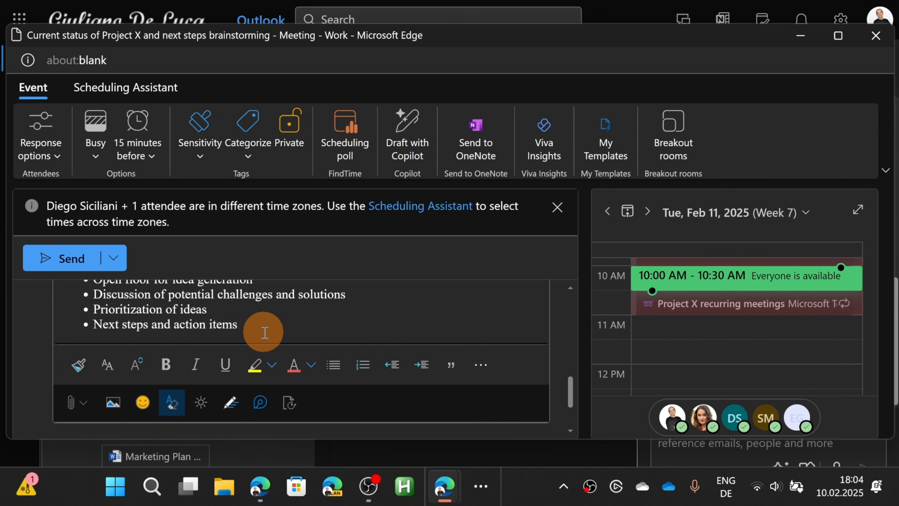
- Start attaching a cloud file to the meeting and browse to the files of the Project Drone X group
scroll(263, 333, up, 1)
scroll(263, 334, down, 1)
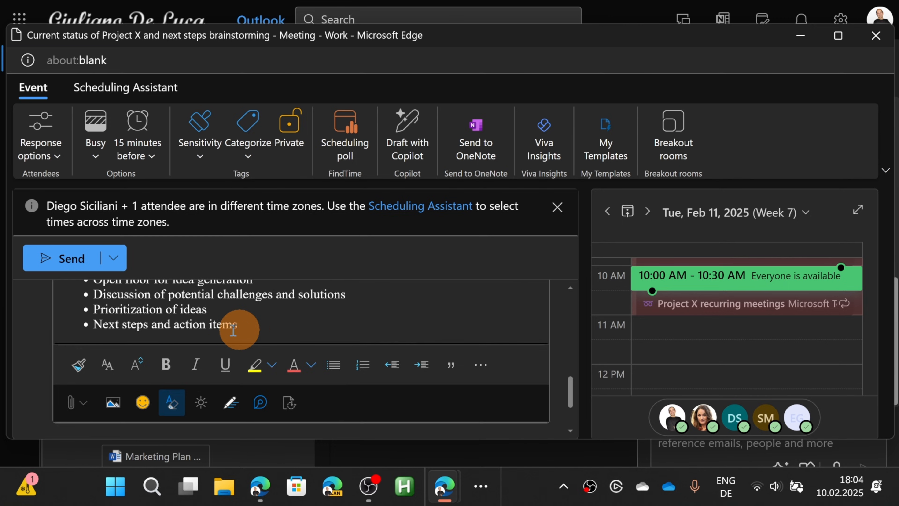
click(72, 401)
click(94, 339)
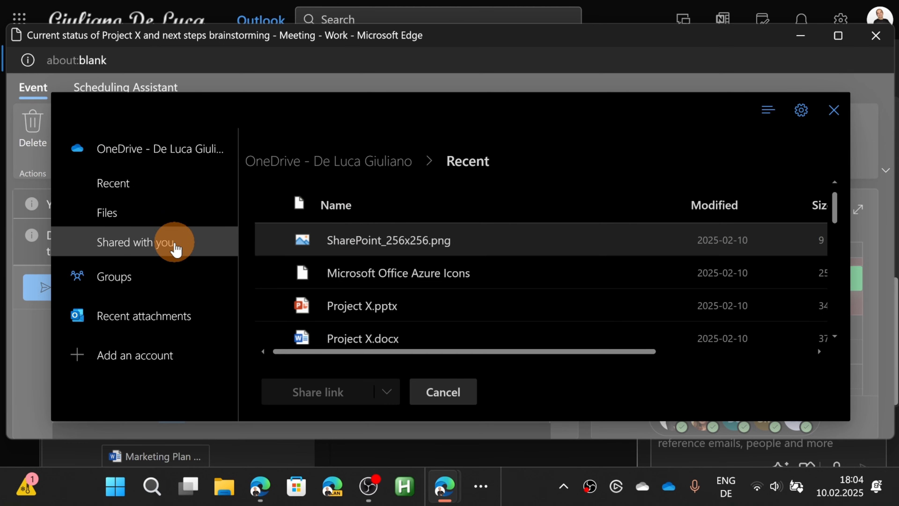
click(166, 285)
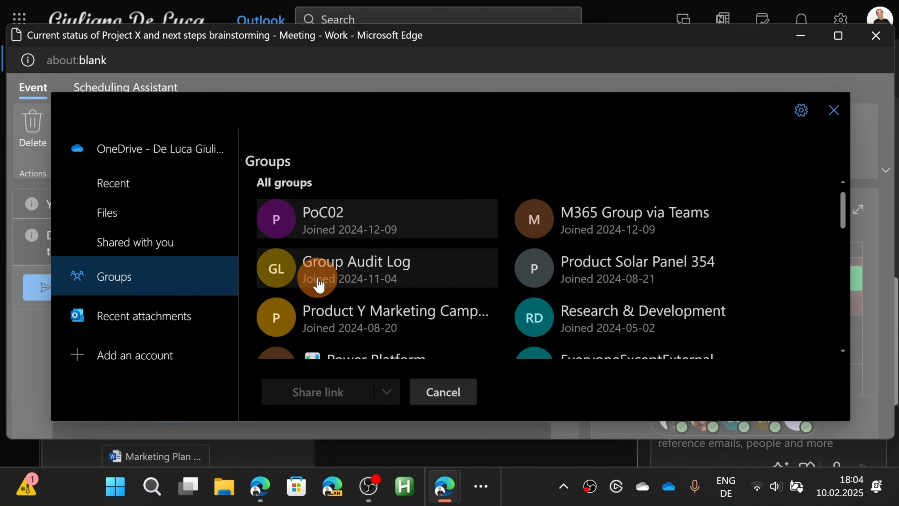
scroll(529, 262, down, 5)
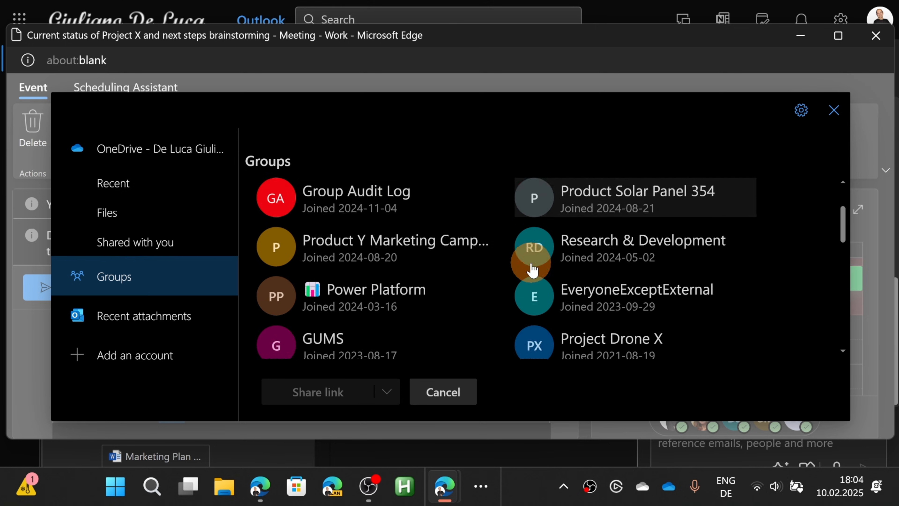
scroll(527, 262, down, 2)
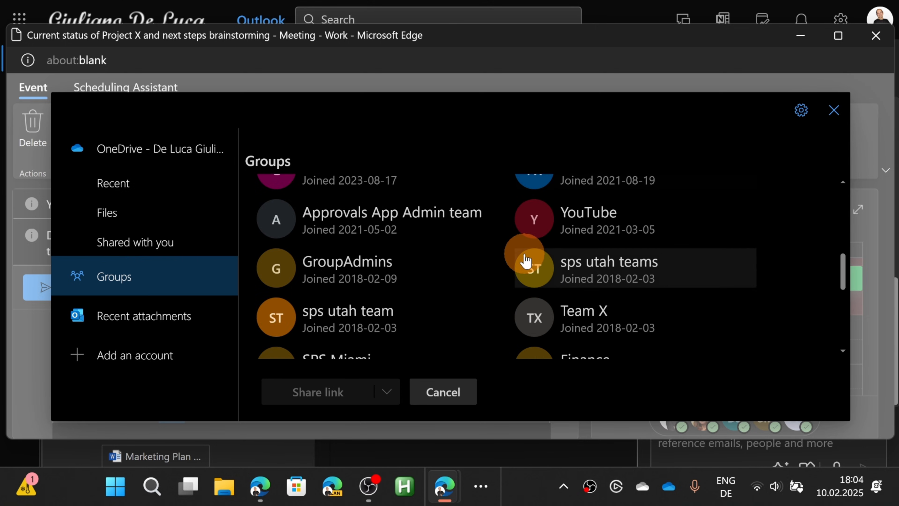
scroll(448, 251, down, 2)
scroll(445, 258, down, 4)
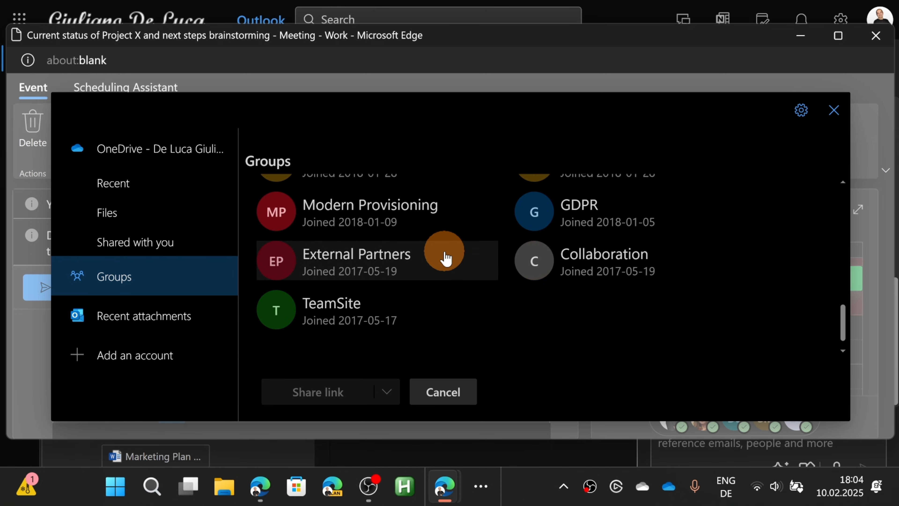
scroll(445, 258, up, 8)
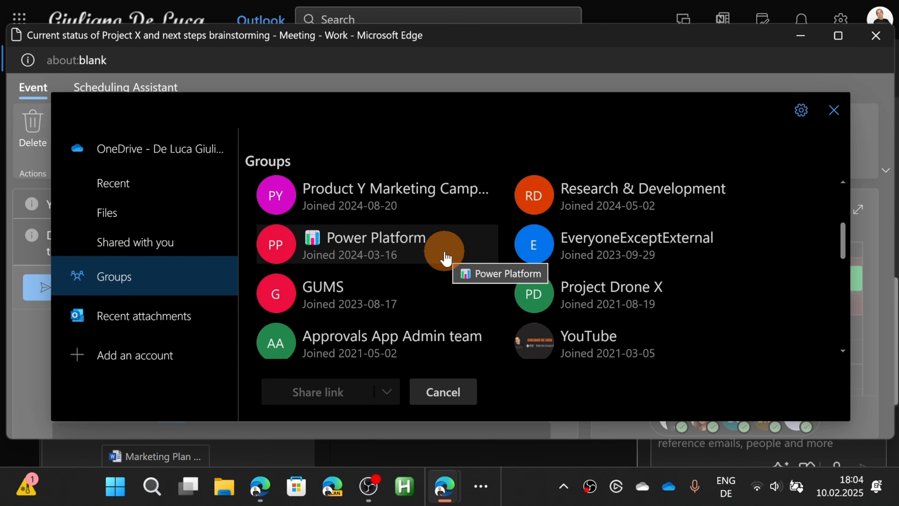
scroll(442, 257, up, 2)
scroll(445, 258, down, 2)
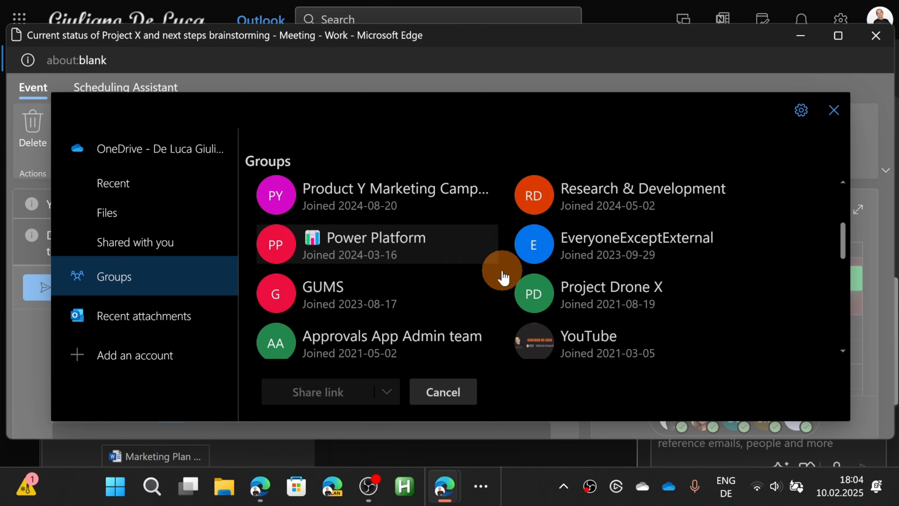
click(631, 311)
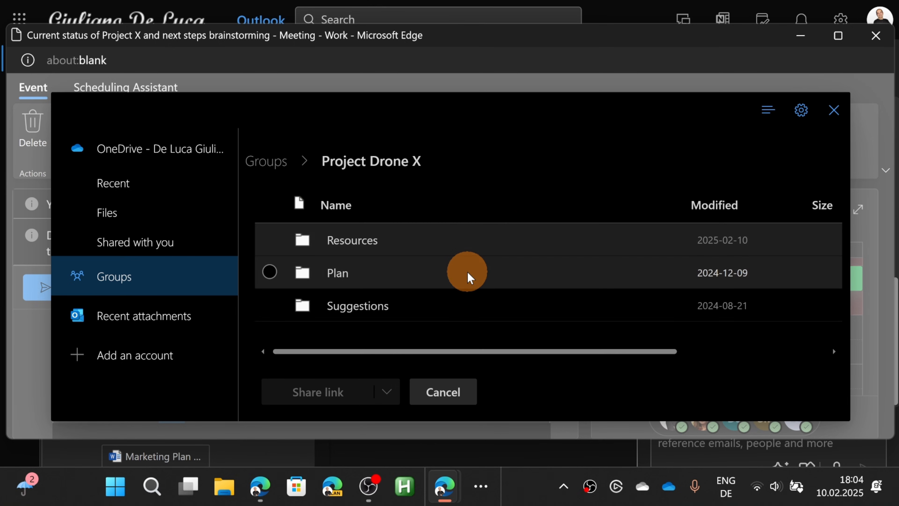
- Share links to Project X.pptx and Project X.docx from the Plan folder in the meeting description
click(340, 281)
click(341, 280)
click(268, 240)
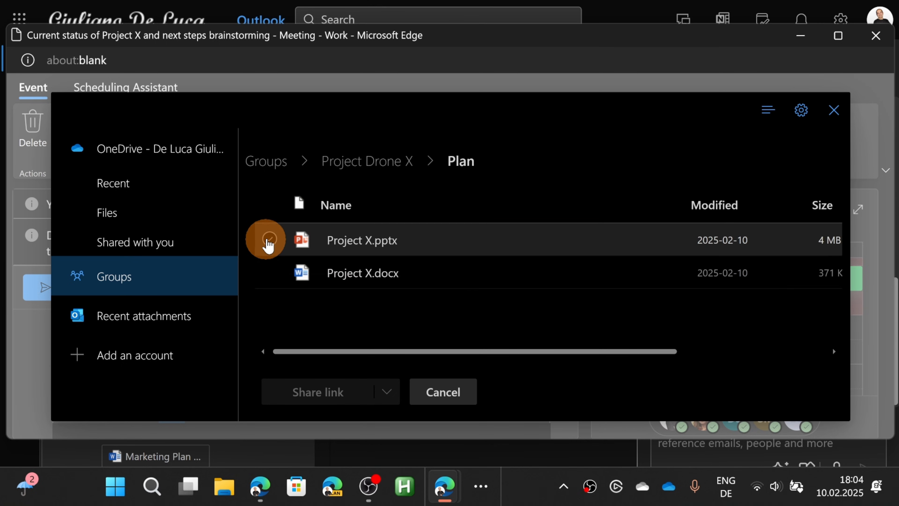
click(269, 270)
click(341, 393)
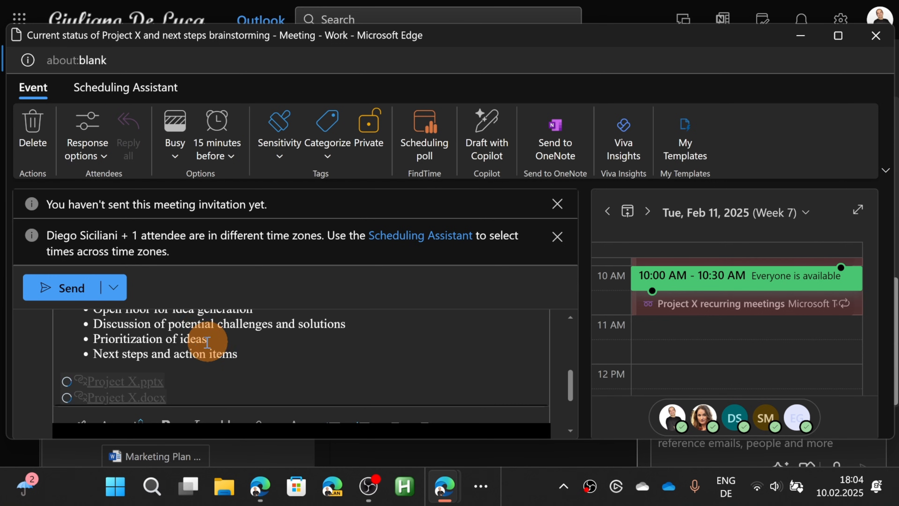
- Check the meeting description and its time slot in the day calendar, and send the invitation
scroll(190, 354, up, 5)
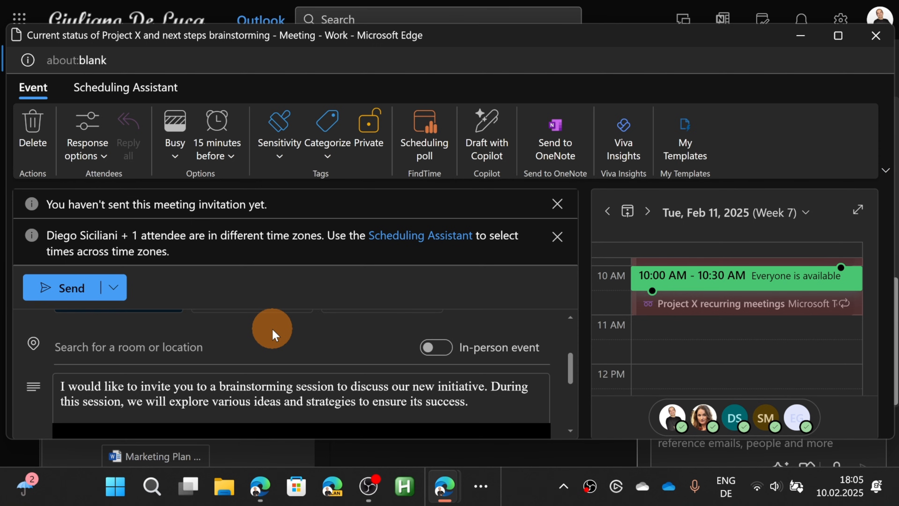
scroll(261, 354, down, 3)
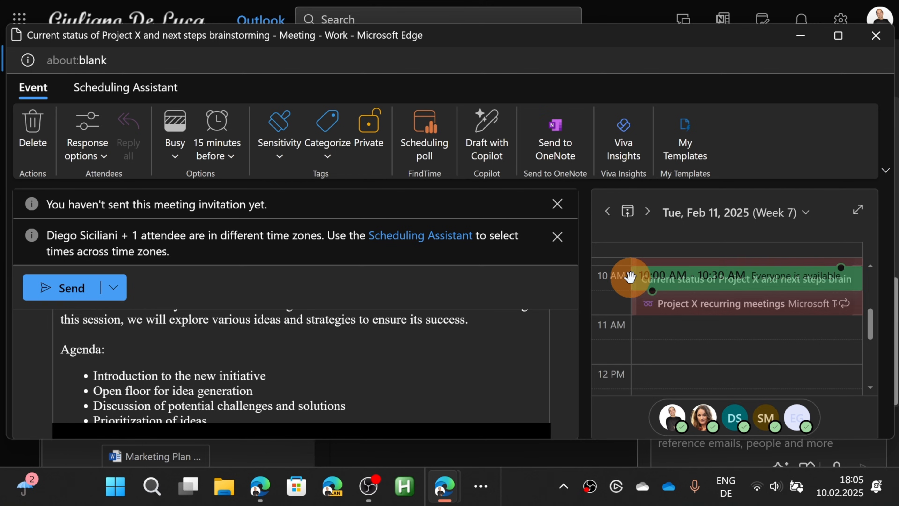
drag(631, 282, 632, 276)
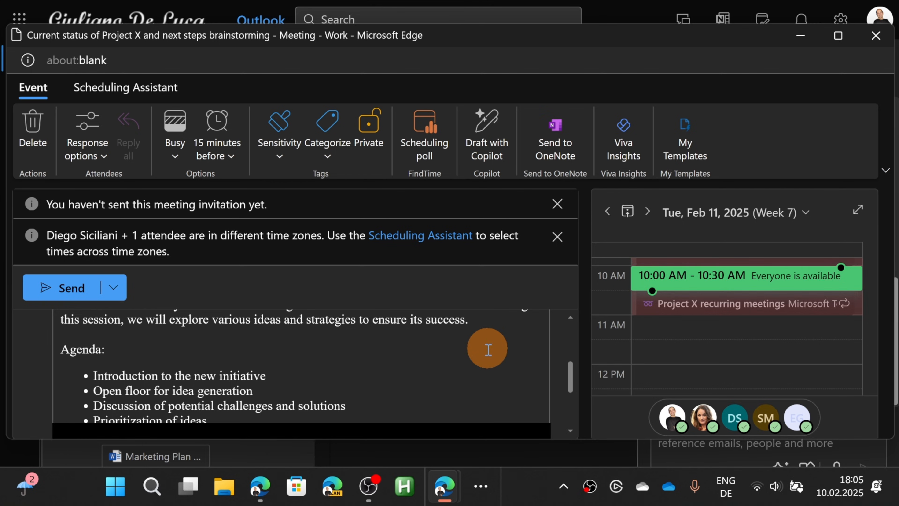
click(64, 295)
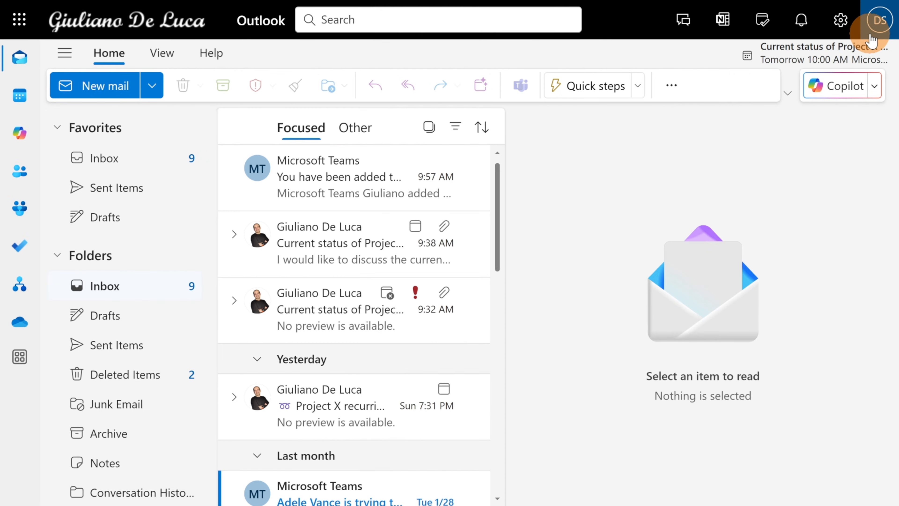
- Check which attendee account is signed in and open its calendar to view the Project X brainstorming meeting on February 11
click(871, 39)
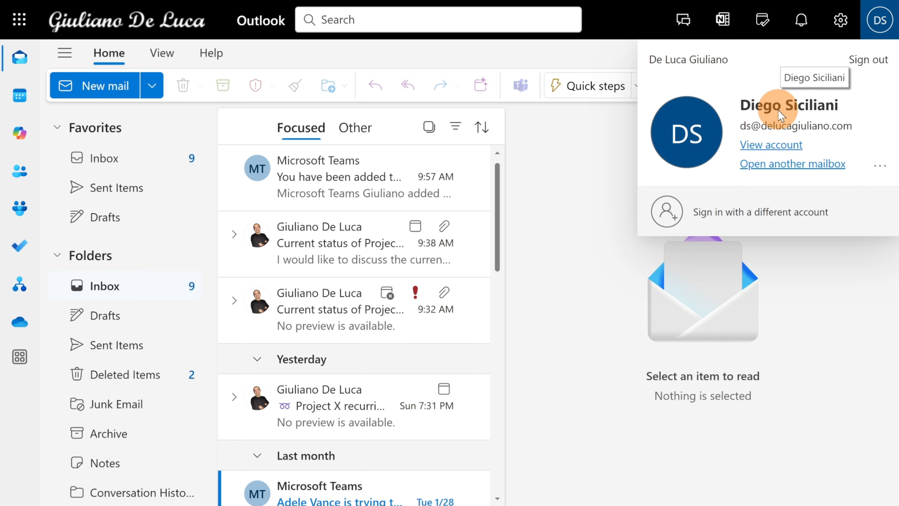
click(581, 169)
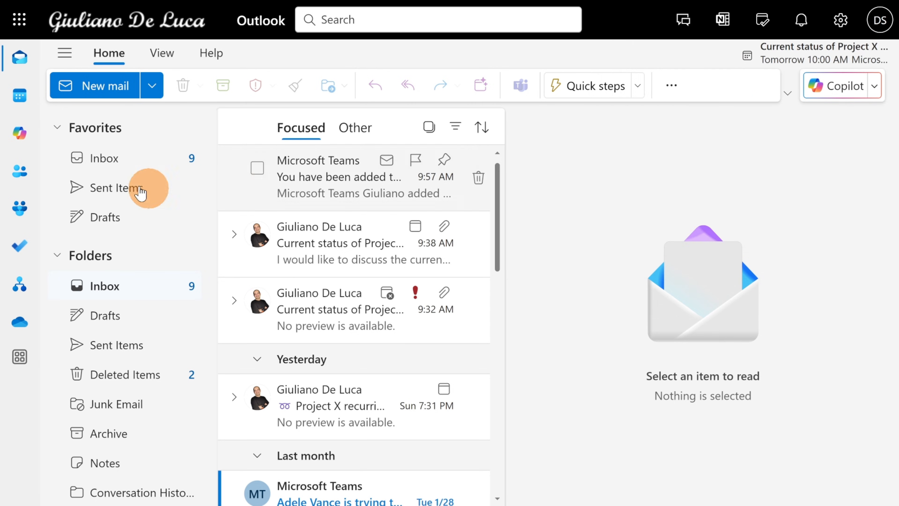
click(26, 109)
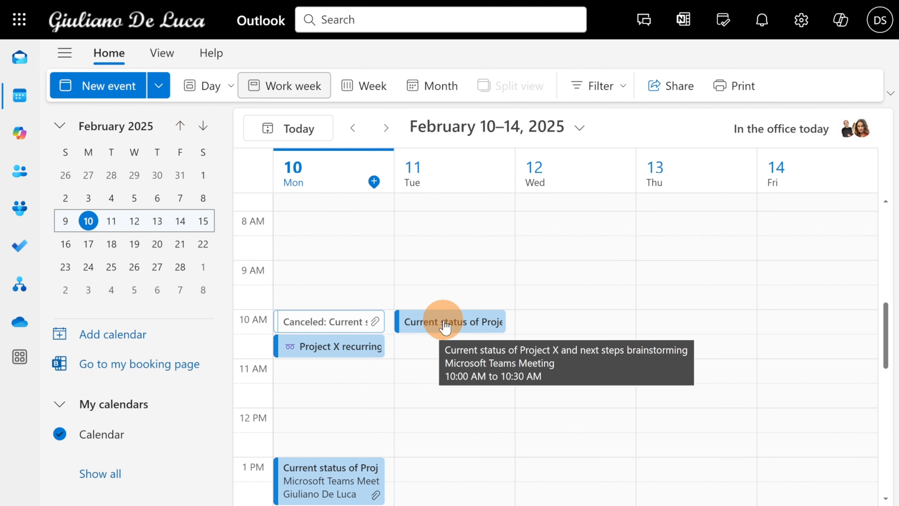
- Open the February 11 Project X brainstorming meeting from the attendee's calendar and generate its preparation summary with Copilot
double_click(445, 322)
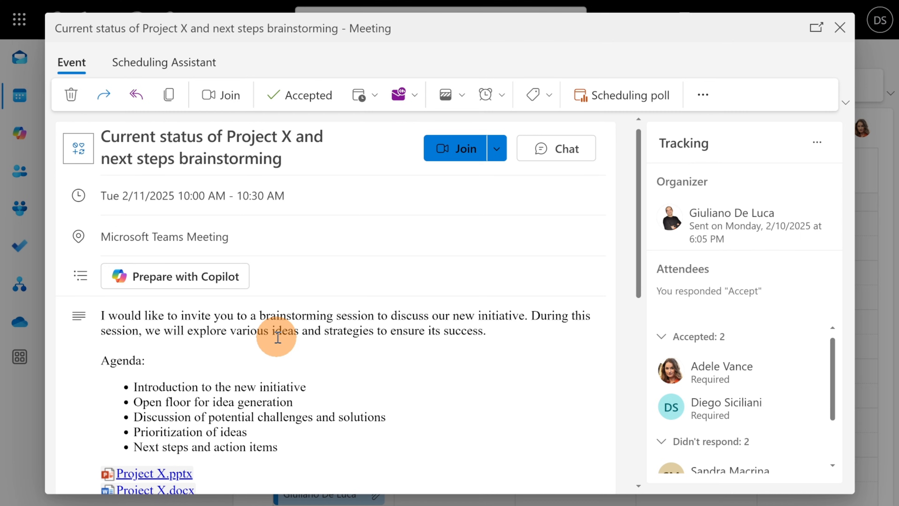
click(201, 289)
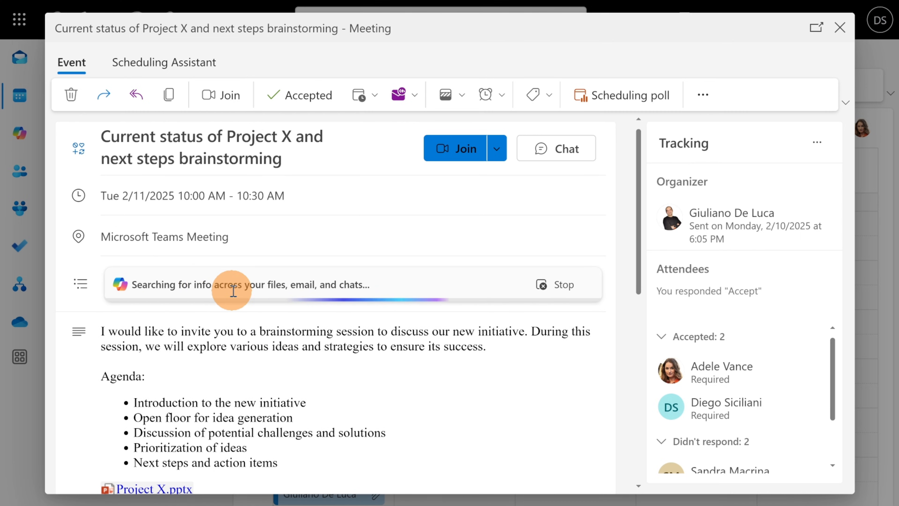
scroll(322, 286, down, 5)
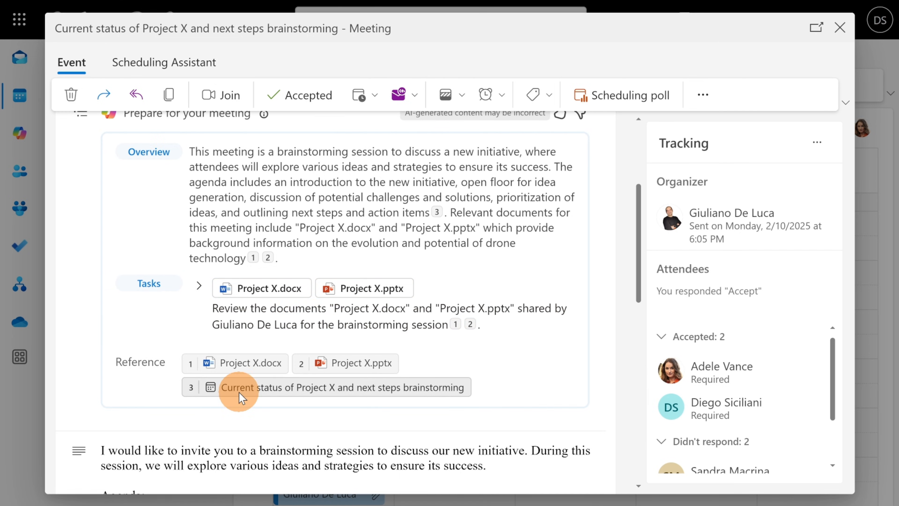
- Review the Copilot summary's overview, tasks and referenced files along with the meeting description, and close the meeting
mouse_move(247, 392)
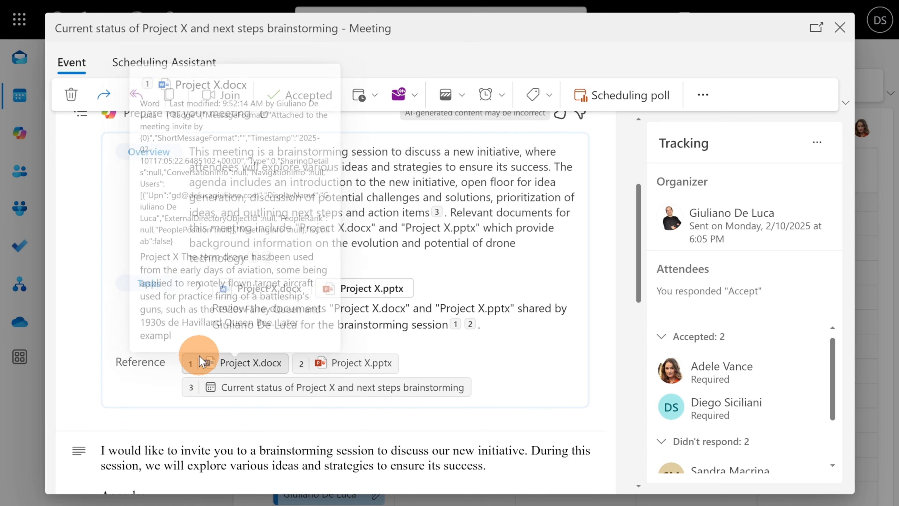
mouse_move(379, 366)
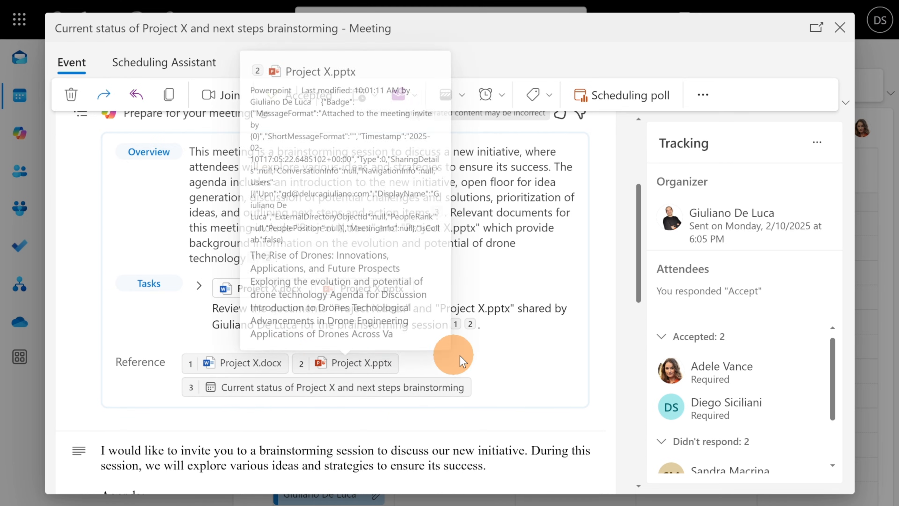
scroll(514, 338, down, 5)
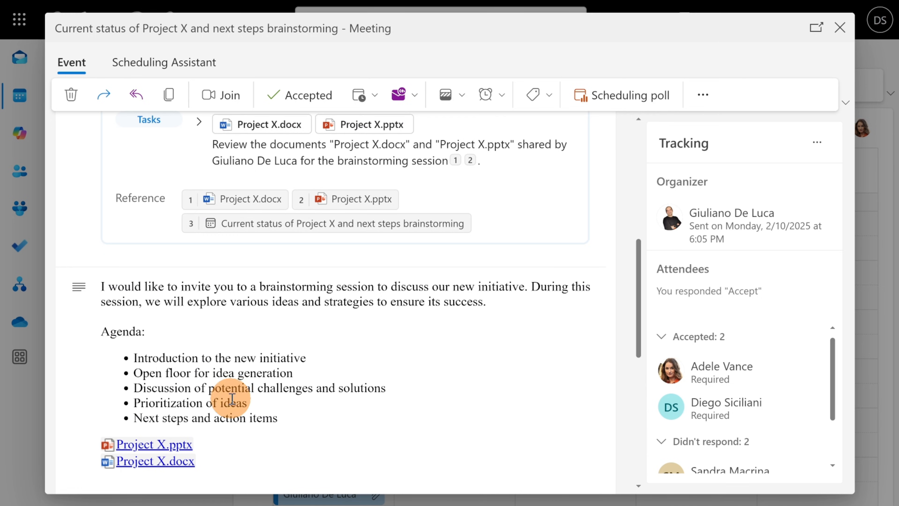
scroll(269, 375, down, 2)
scroll(315, 359, up, 5)
scroll(339, 365, up, 5)
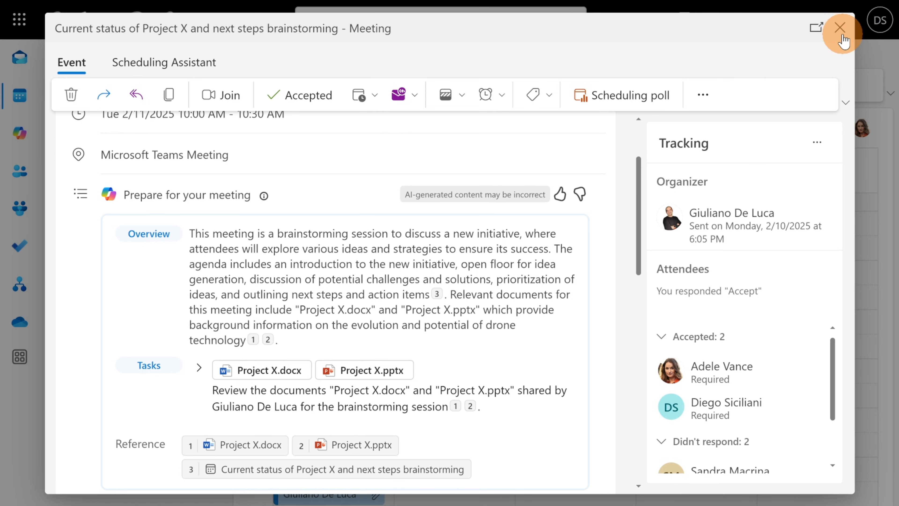
click(841, 28)
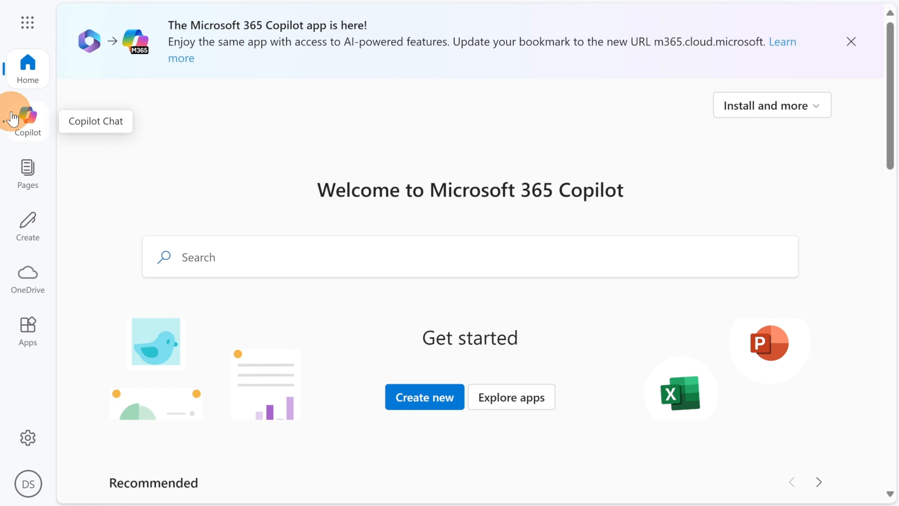
- Switch to Microsoft 365 Copilot, send the suggested "Prep for that meeting" prompt and review the answer, and reopen the meeting in the Outlook calendar
click(26, 134)
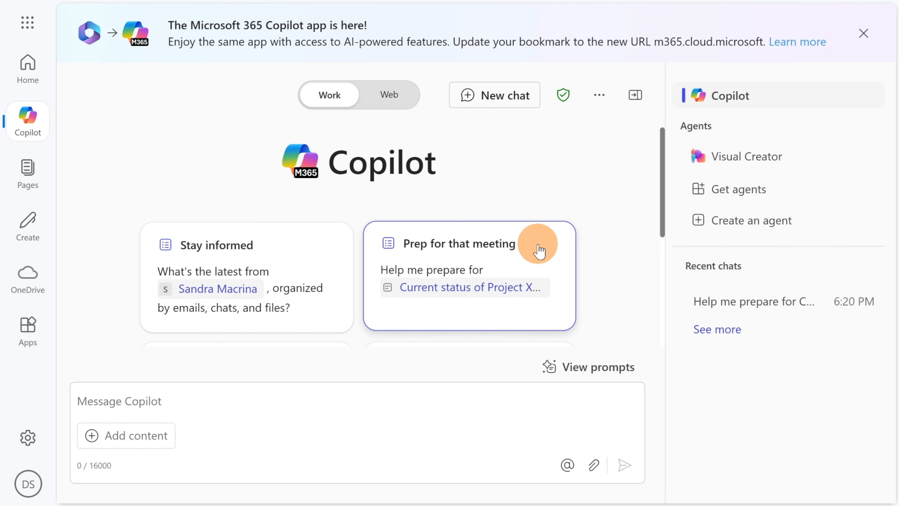
click(538, 257)
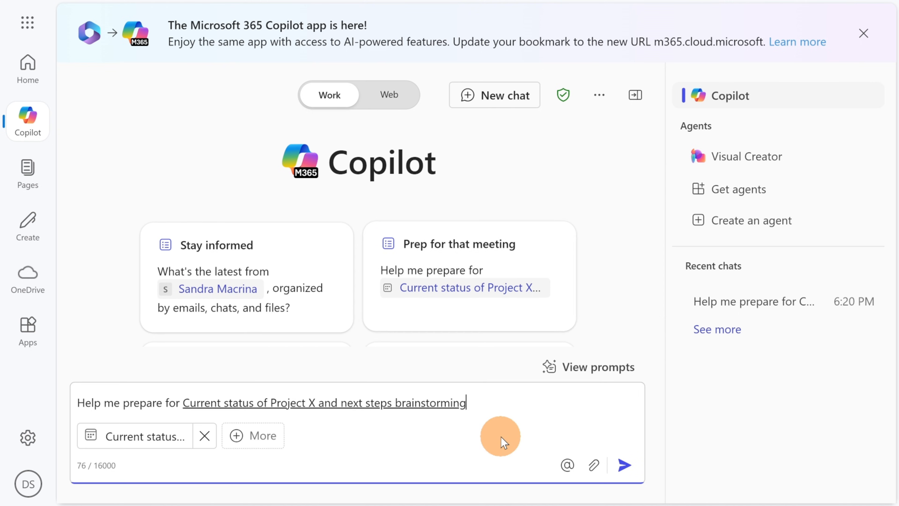
click(624, 465)
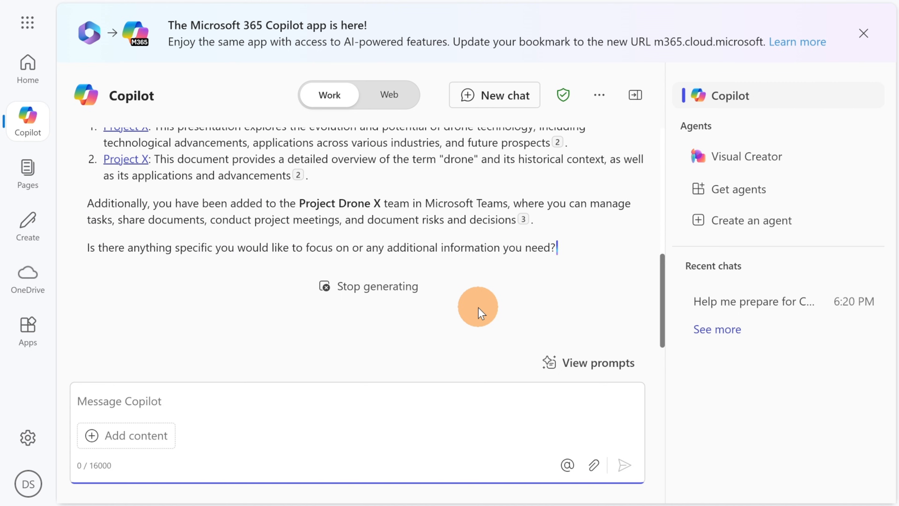
scroll(478, 294, up, 5)
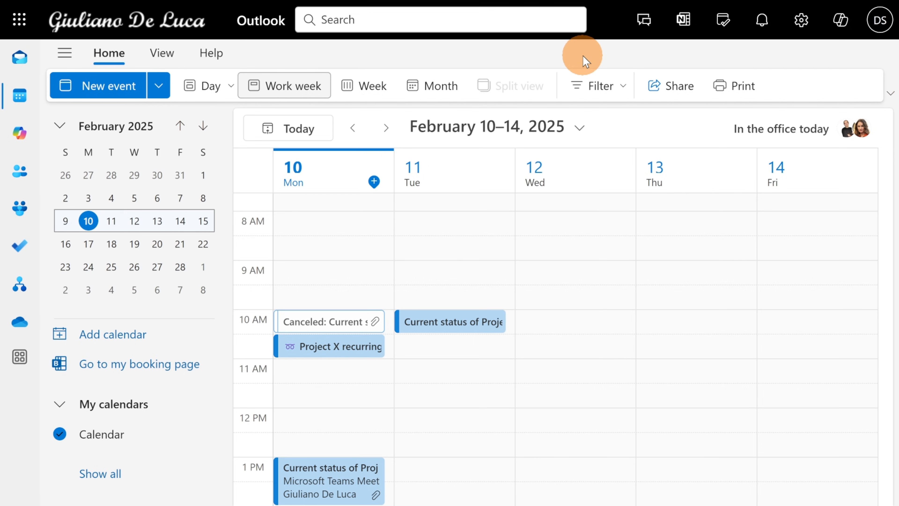
double_click(423, 331)
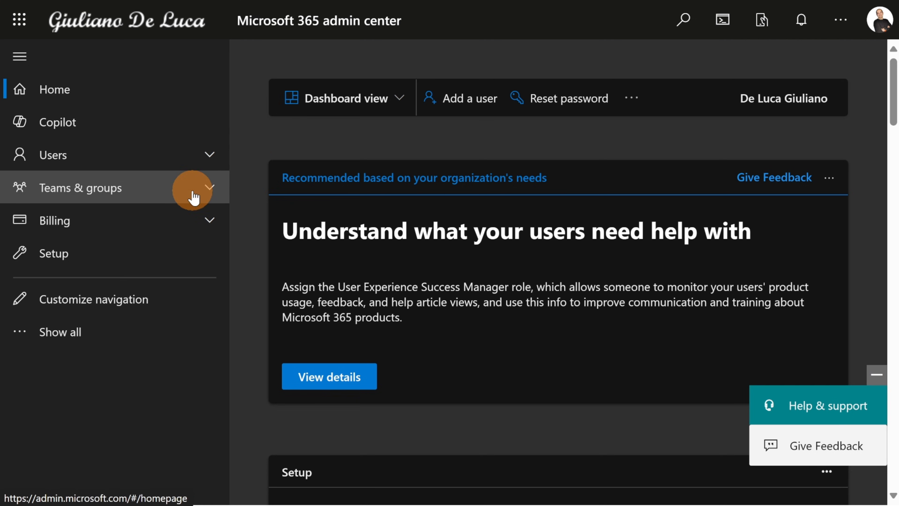
- In the Microsoft 365 admin center, open the Search & intelligence configurations and dismiss the satisfaction survey
click(73, 332)
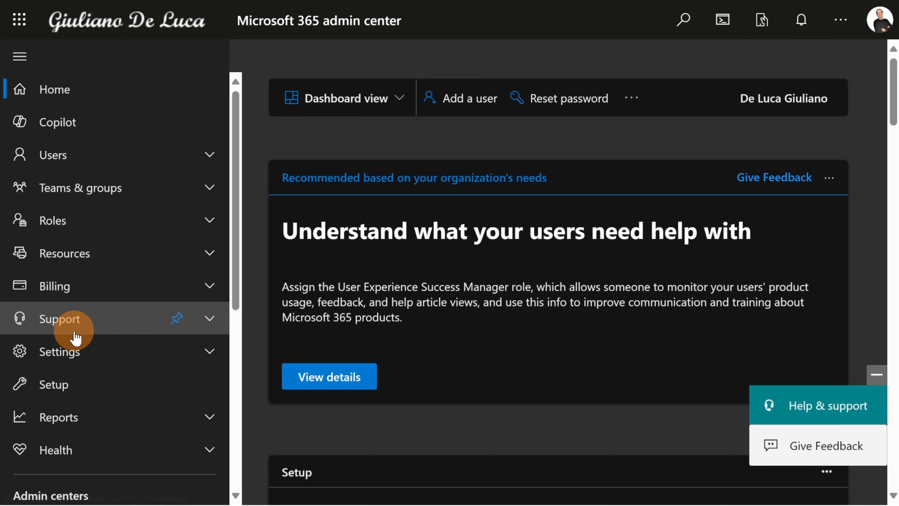
click(82, 359)
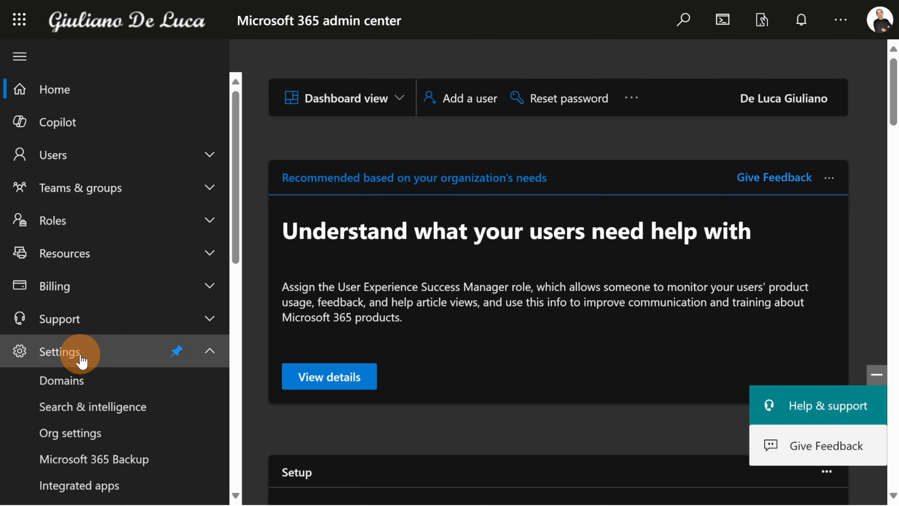
scroll(88, 347, down, 2)
scroll(107, 306, down, 2)
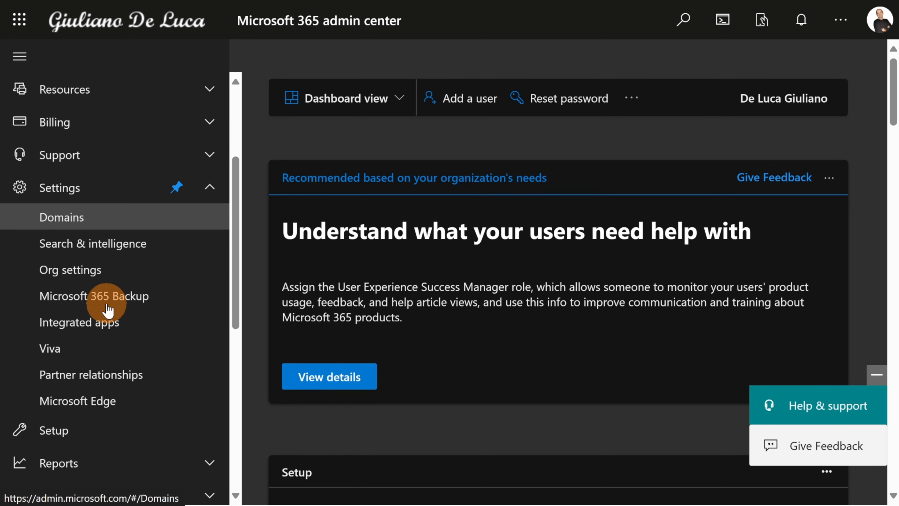
click(103, 250)
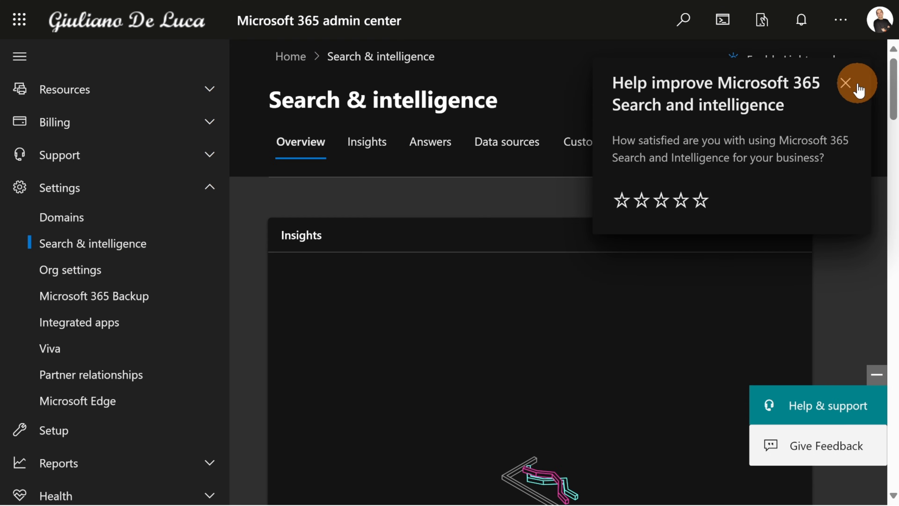
click(856, 89)
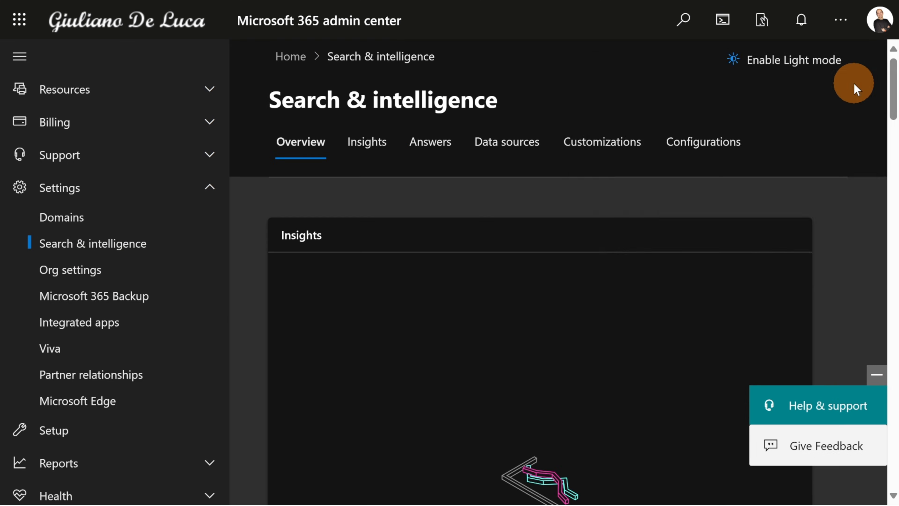
click(712, 148)
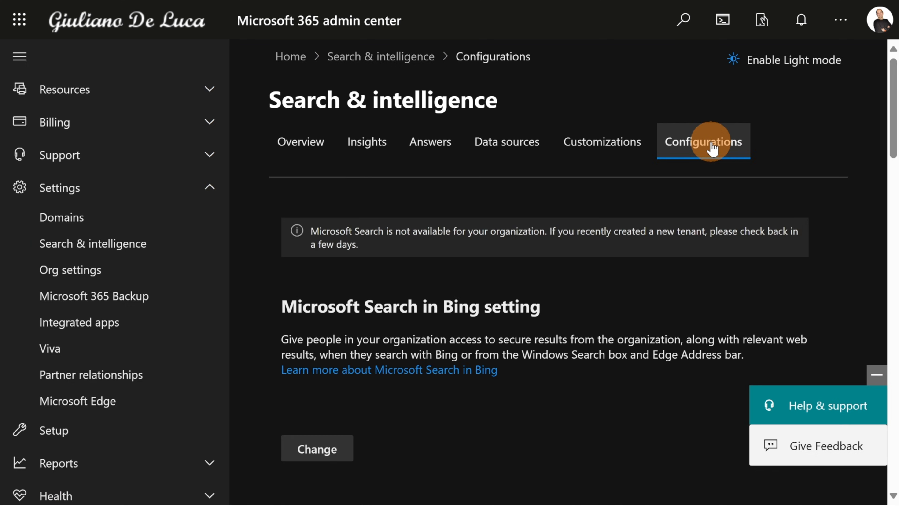
- Check in the Meeting Insights settings whether Meeting Insights are allowed in the organization, and close them without changes
scroll(629, 271, down, 12)
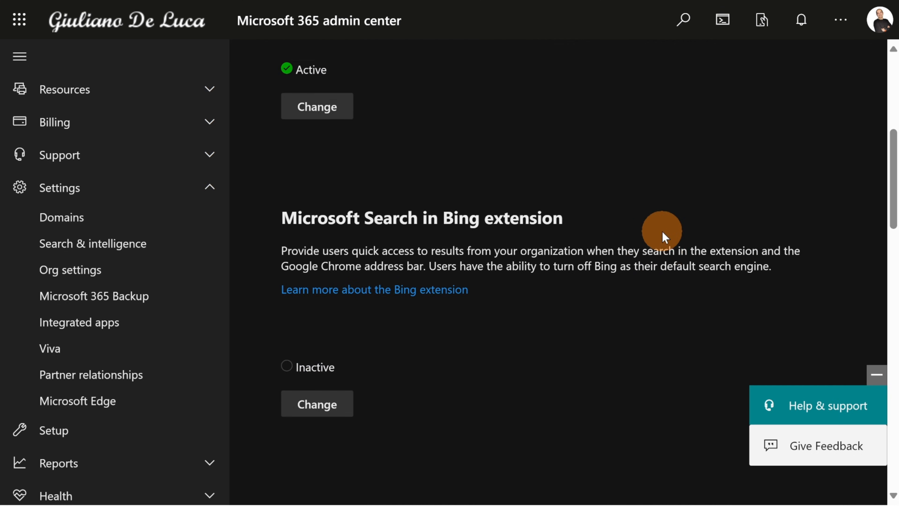
scroll(663, 221, down, 10)
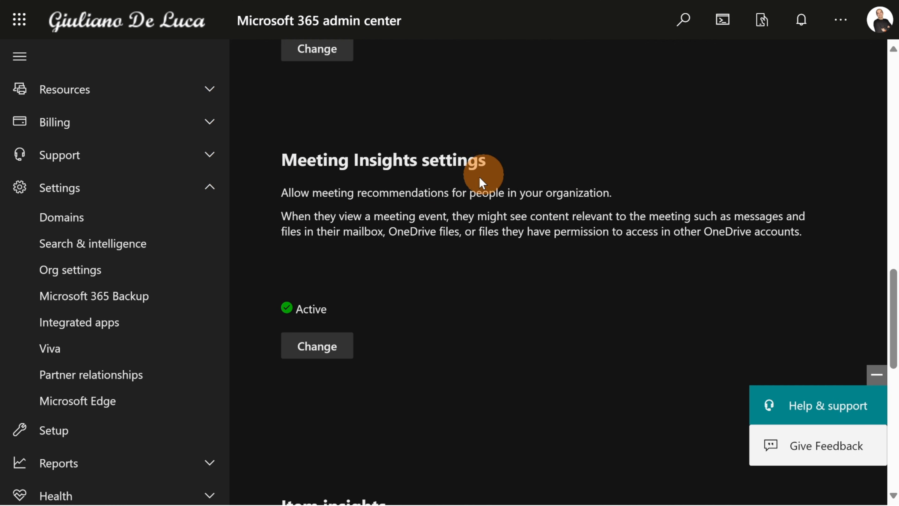
click(316, 349)
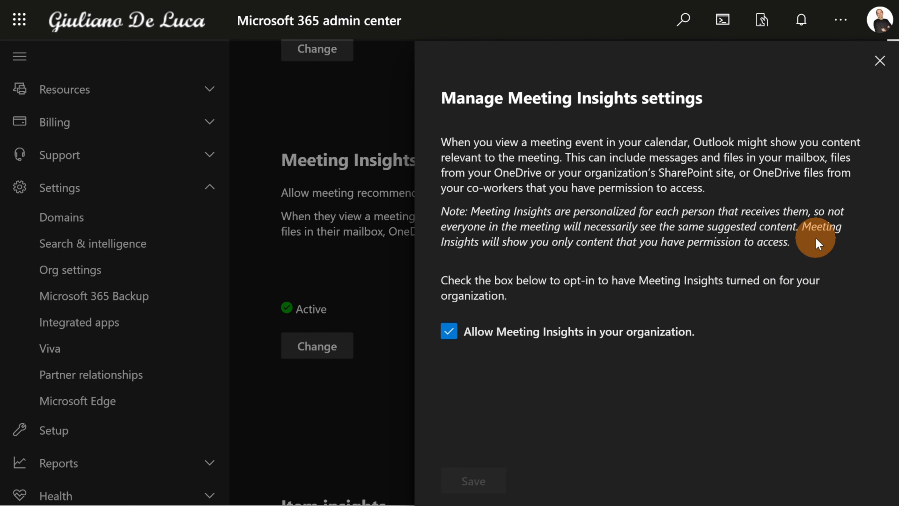
click(879, 67)
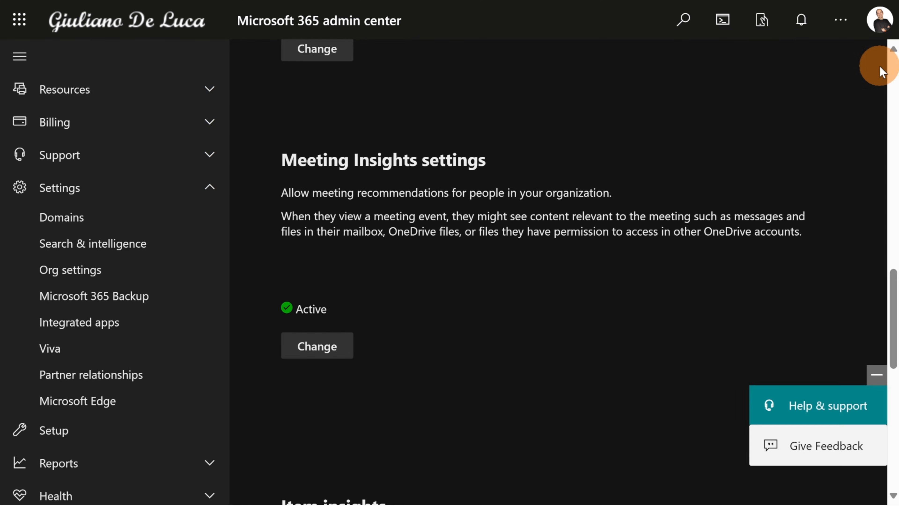